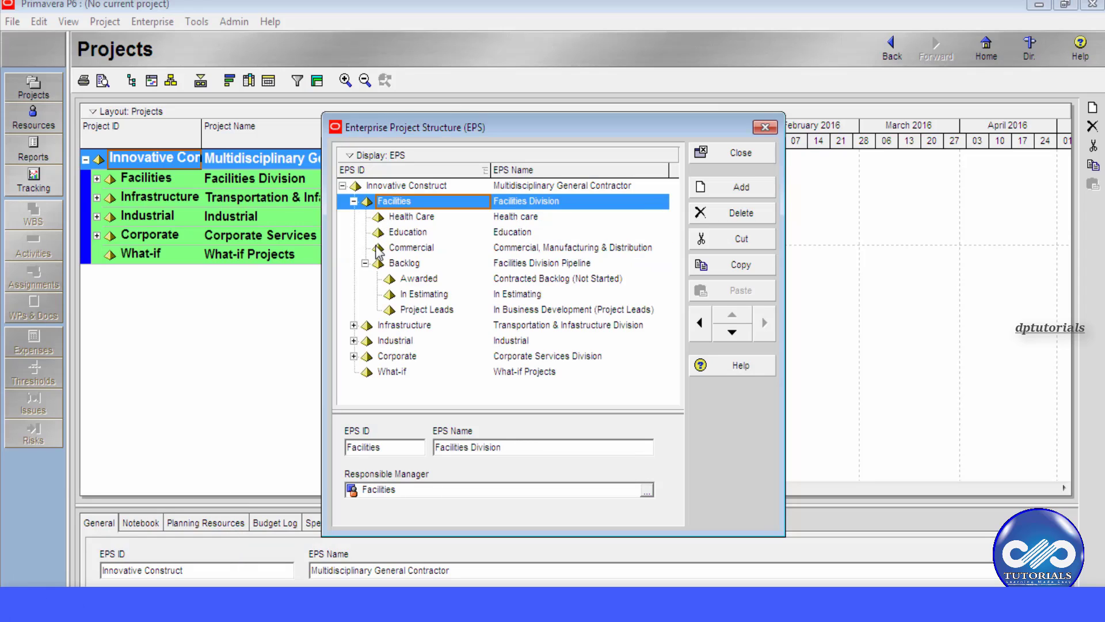
- Collapse Backlog and Transportation, expand Infrastructure, Industrial and Corporate, then select the Facilities node
{"action": "left_click", "coordinate": [365, 263]}
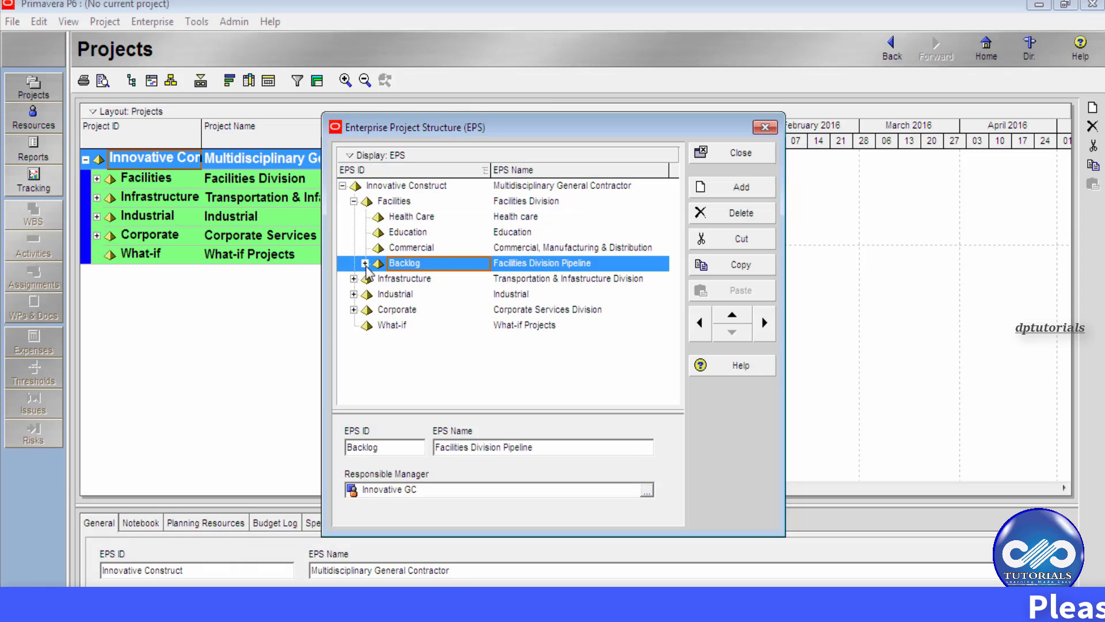
{"action": "left_click", "coordinate": [355, 279]}
{"action": "left_click", "coordinate": [365, 294]}
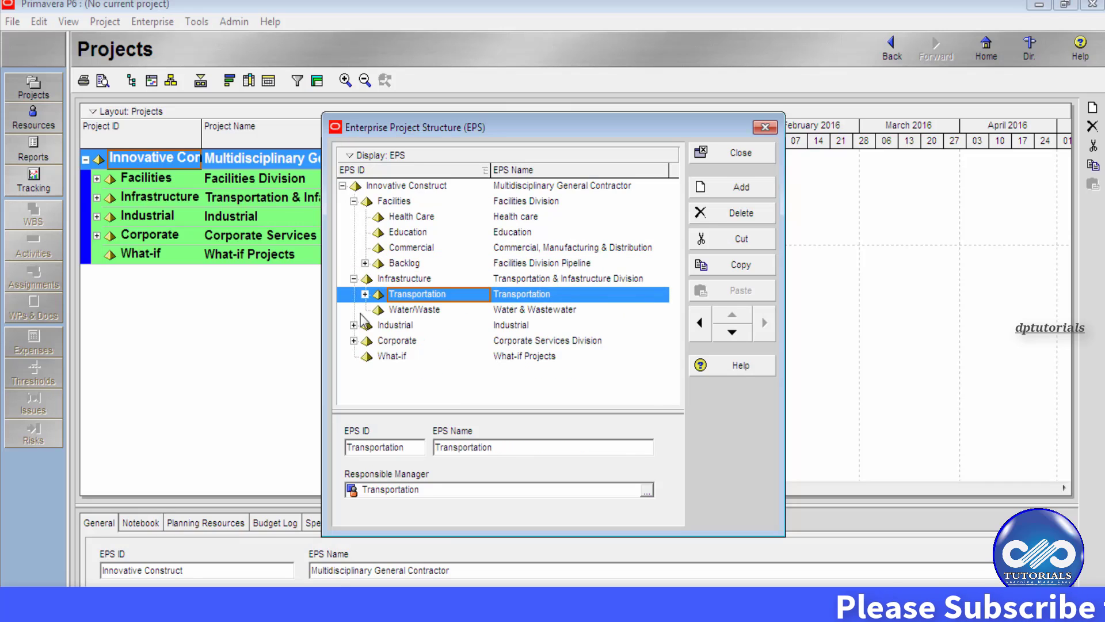
{"action": "left_click", "coordinate": [354, 325]}
{"action": "left_click", "coordinate": [354, 372]}
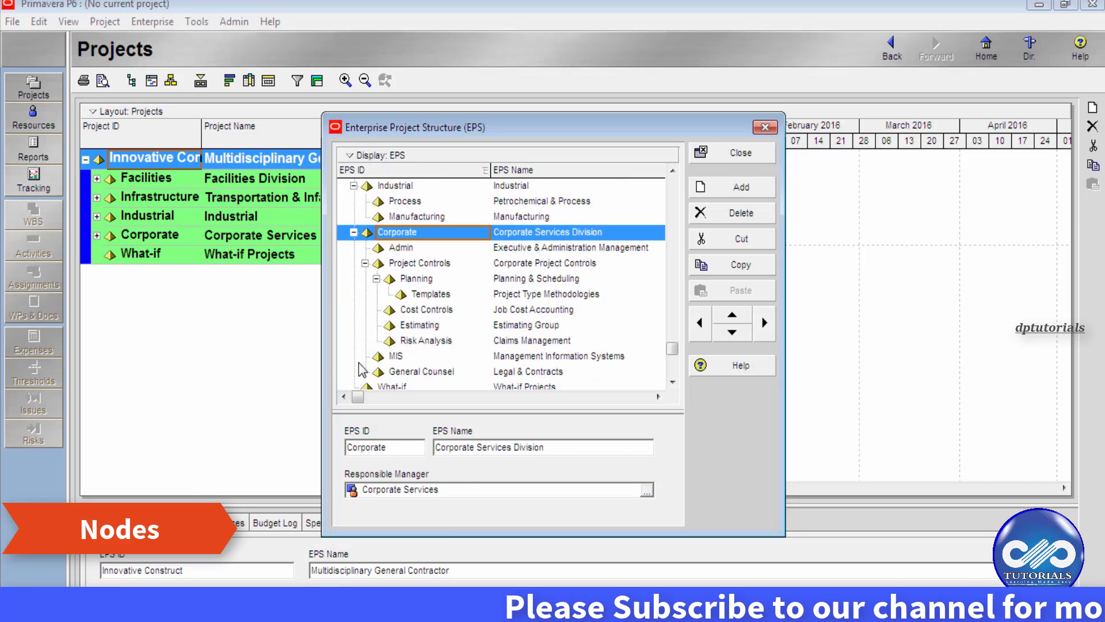
{"action": "scroll", "coordinate": [398, 259], "scroll_direction": "up", "scroll_amount": 2}
{"action": "scroll", "coordinate": [389, 243], "scroll_direction": "up", "scroll_amount": 3}
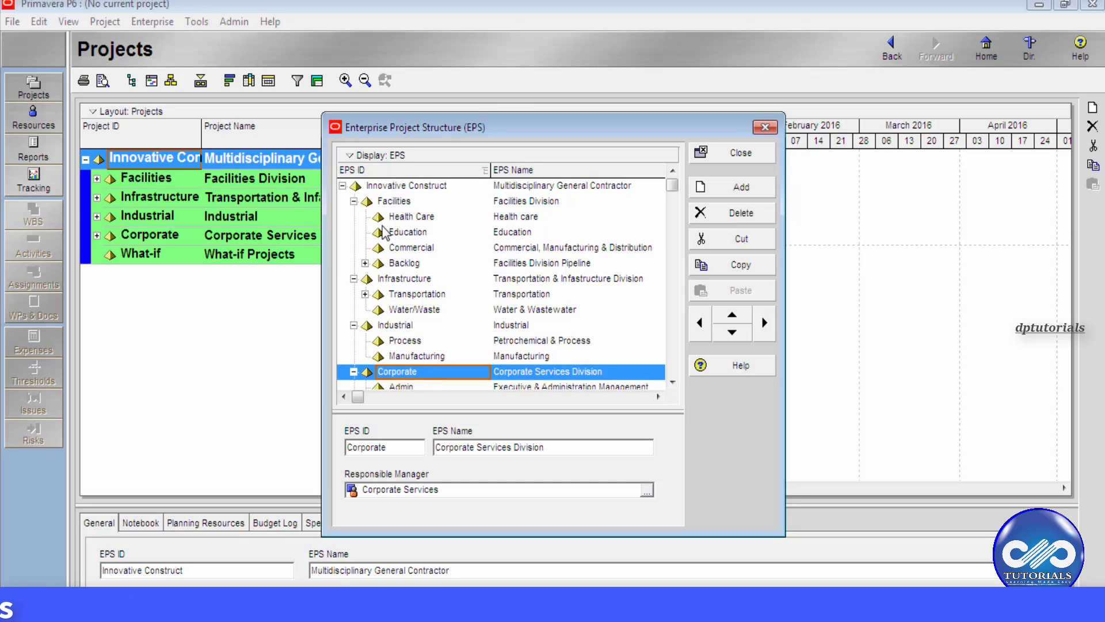
{"action": "left_click", "coordinate": [395, 202]}
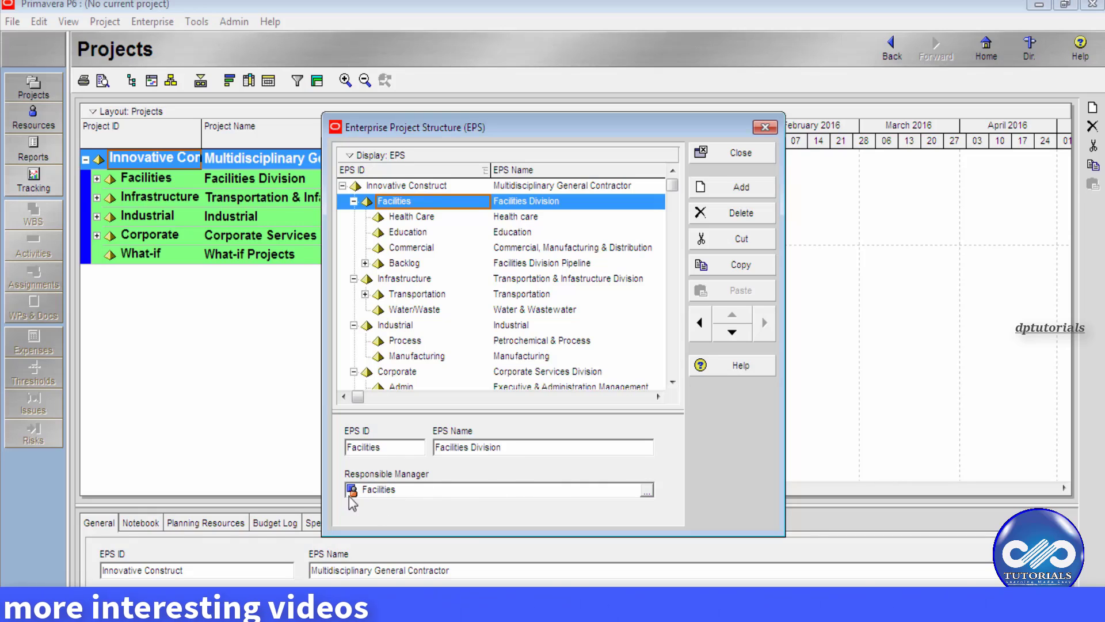
- Step through the Health Care, Education, Commercial and Infrastructure nodes to Water/Waste
{"action": "left_click", "coordinate": [411, 217]}
{"action": "left_click", "coordinate": [406, 232]}
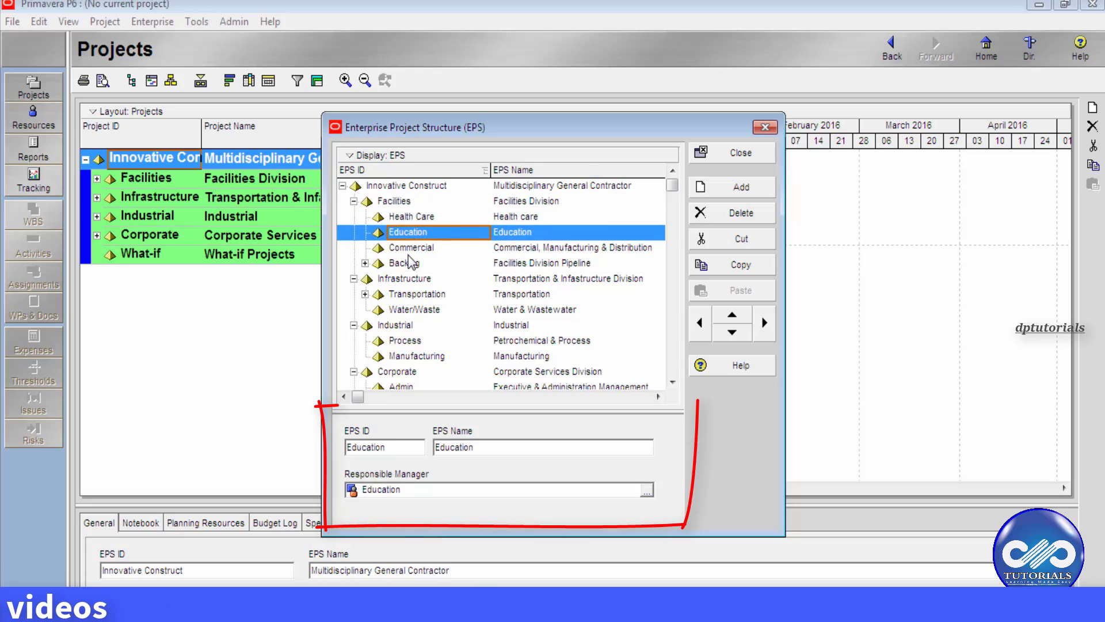
{"action": "left_click", "coordinate": [403, 247]}
{"action": "left_click", "coordinate": [408, 279]}
{"action": "left_click", "coordinate": [408, 311]}
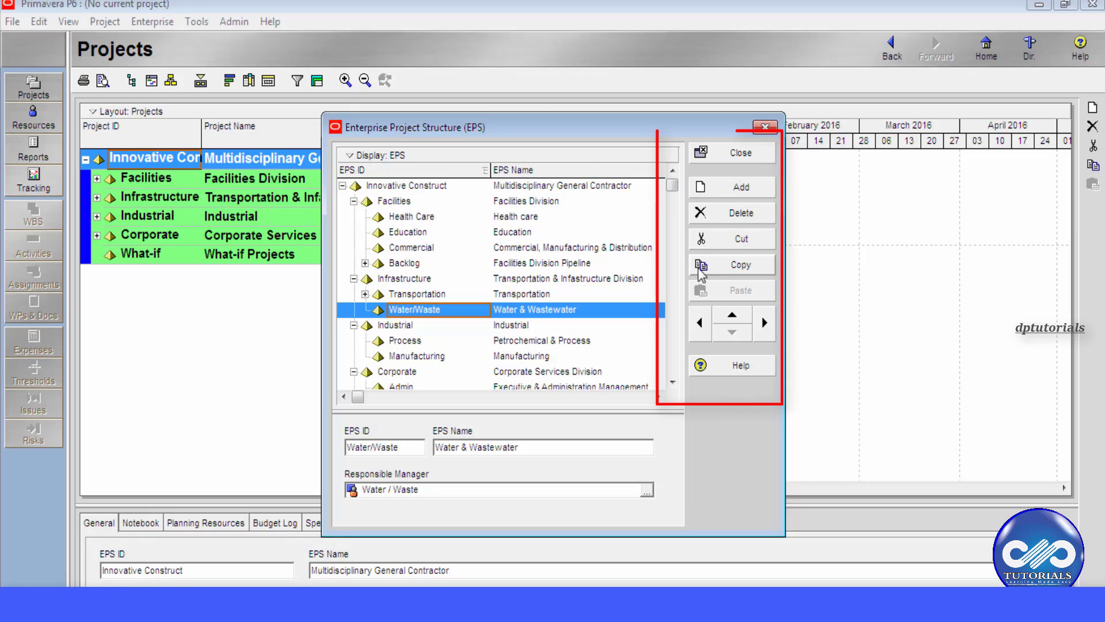
- Leave Water/Waste's ID unchanged, outdent it one level, then indent it back under Infrastructure
{"action": "left_click", "coordinate": [407, 310]}
{"action": "left_click", "coordinate": [379, 311]}
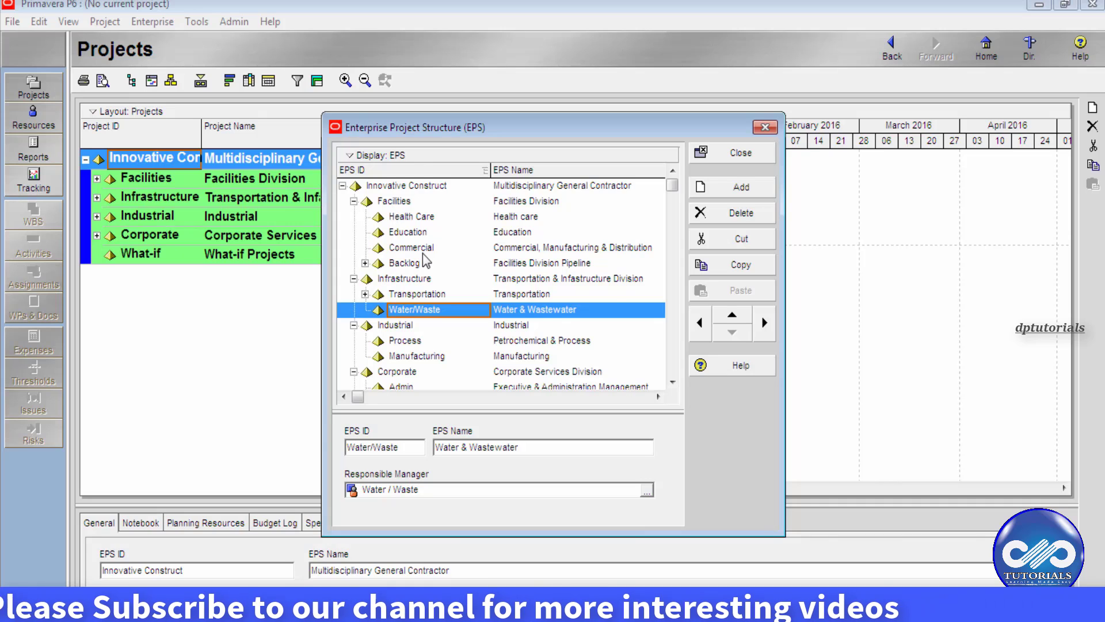
{"action": "left_click", "coordinate": [700, 323]}
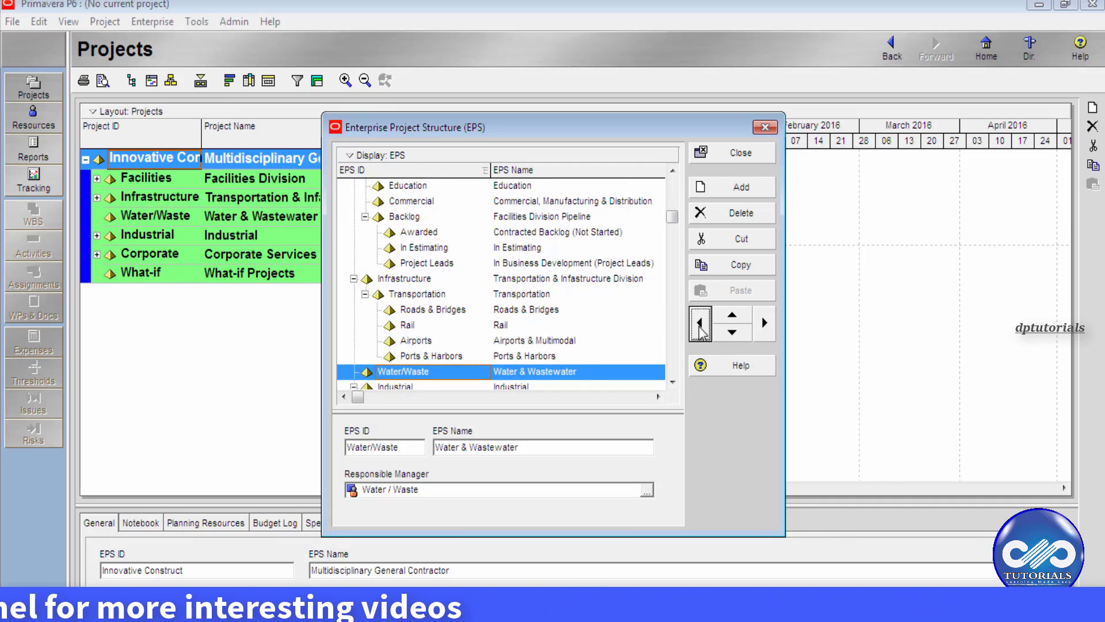
{"action": "left_click", "coordinate": [764, 322]}
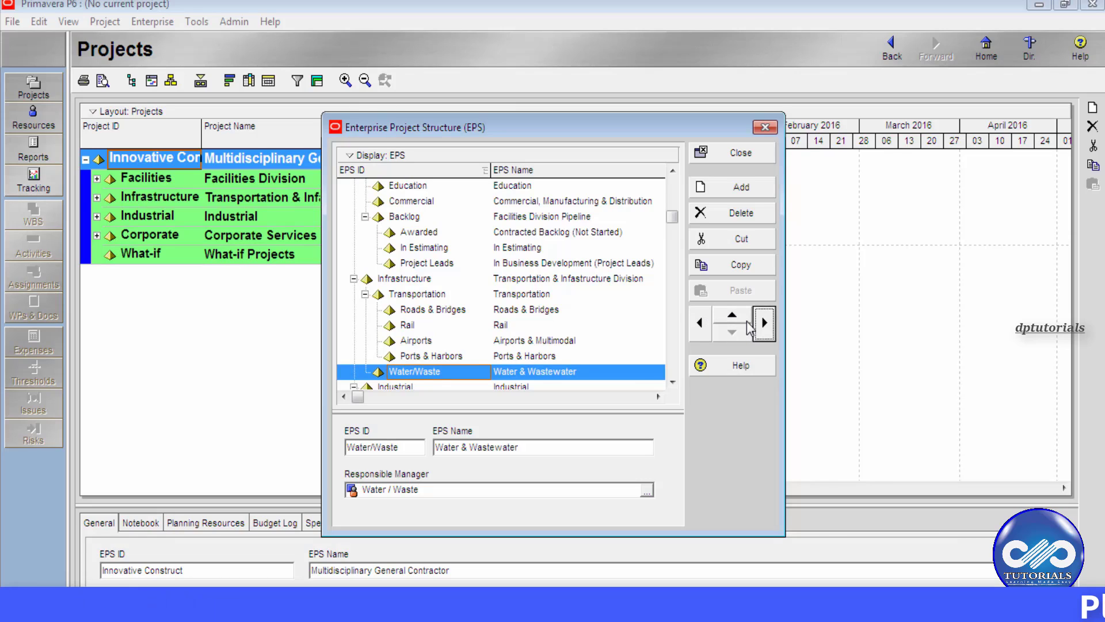
- Close the EPS window, collapse Innovative Construct, and reopen Enterprise Project Structure
{"action": "left_click", "coordinate": [764, 129]}
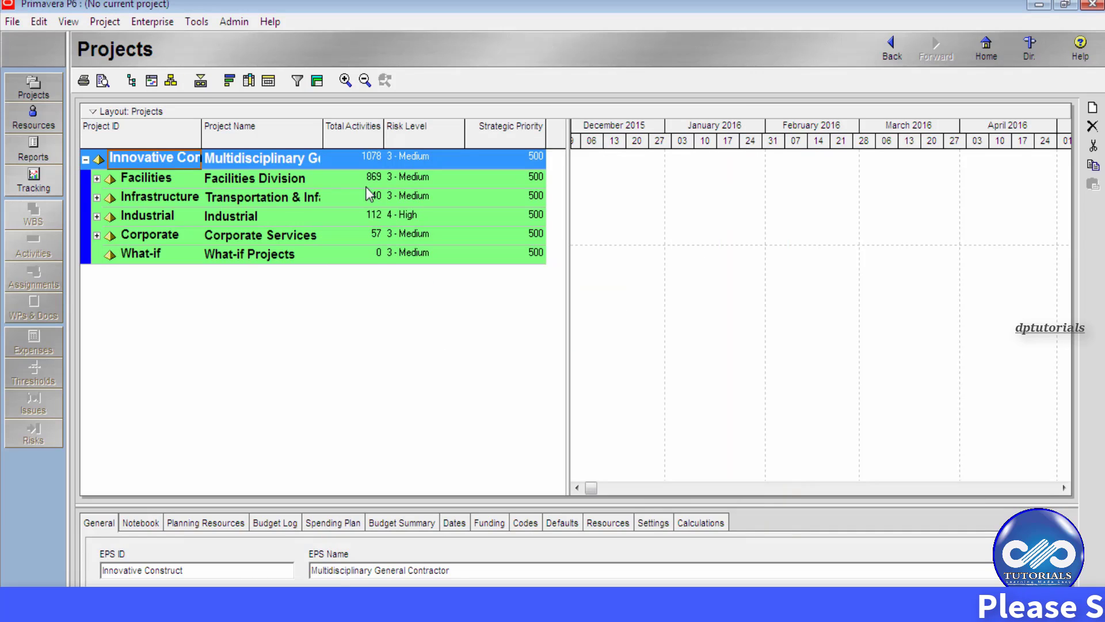
{"action": "left_click", "coordinate": [85, 160]}
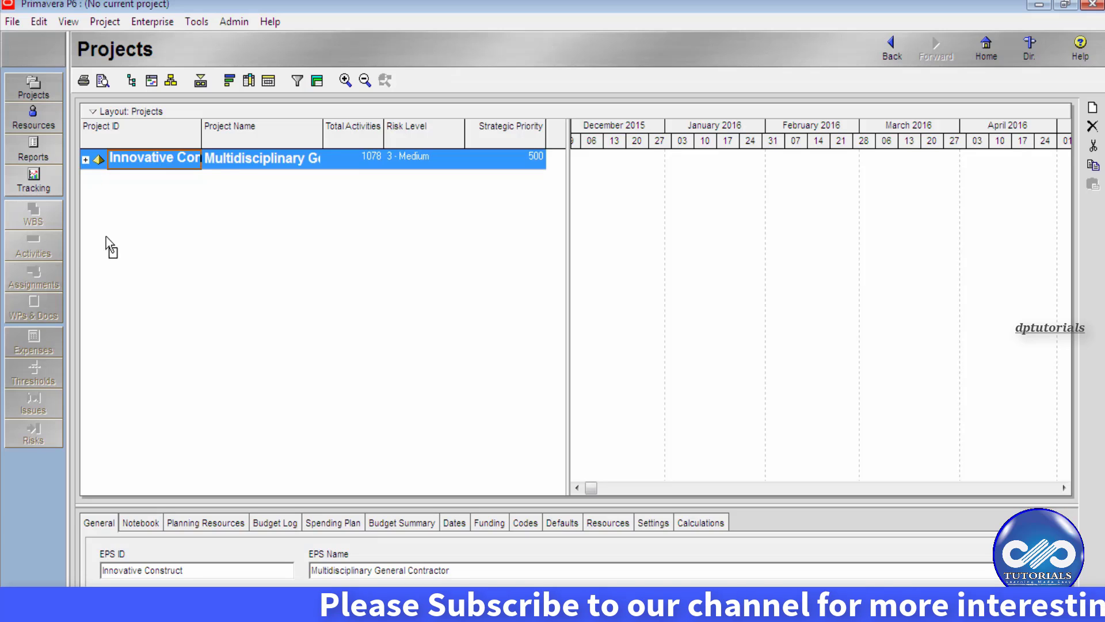
{"action": "left_click", "coordinate": [148, 23]}
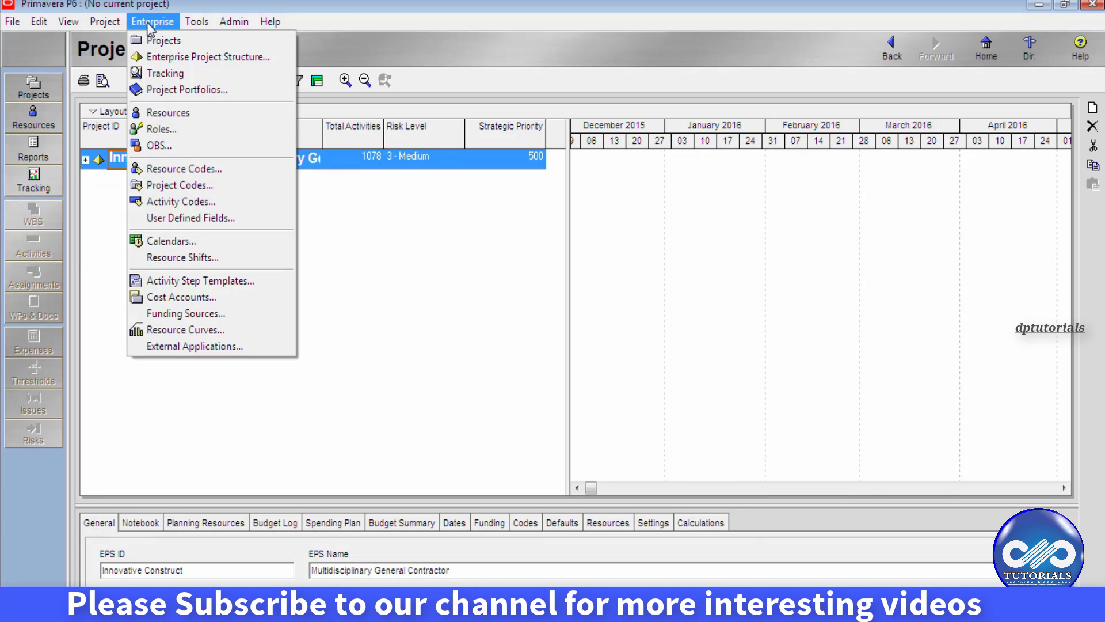
{"action": "left_click", "coordinate": [165, 55]}
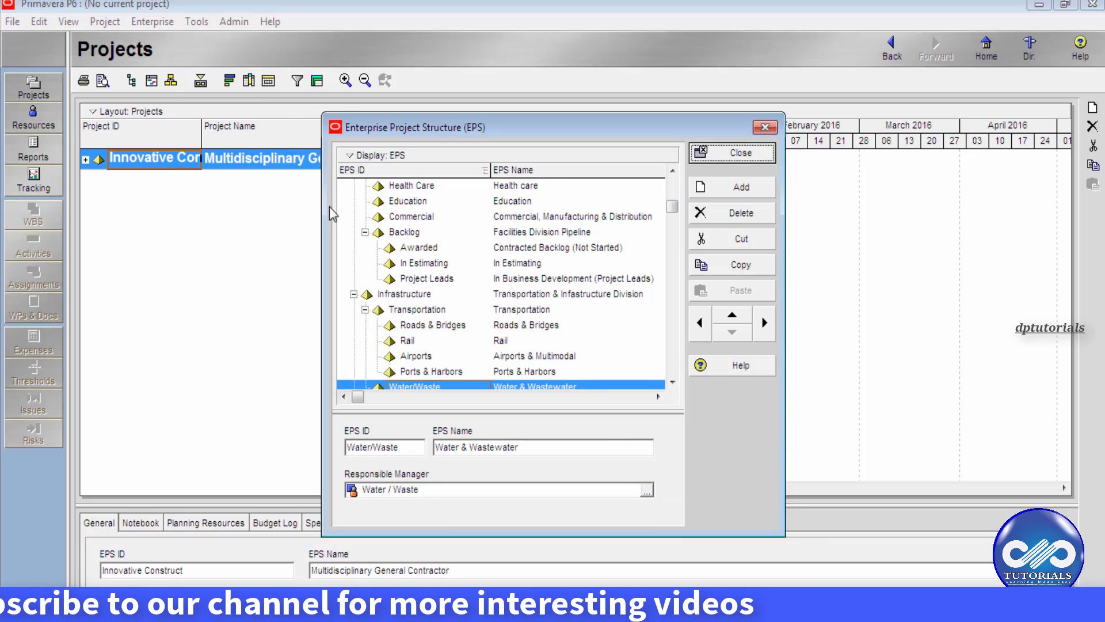
- Collapse the EPS tree, add a NEWEPS node, and outdent it to the root level
{"action": "left_click", "coordinate": [368, 217]}
{"action": "scroll", "coordinate": [360, 207], "scroll_direction": "up", "scroll_amount": 1}
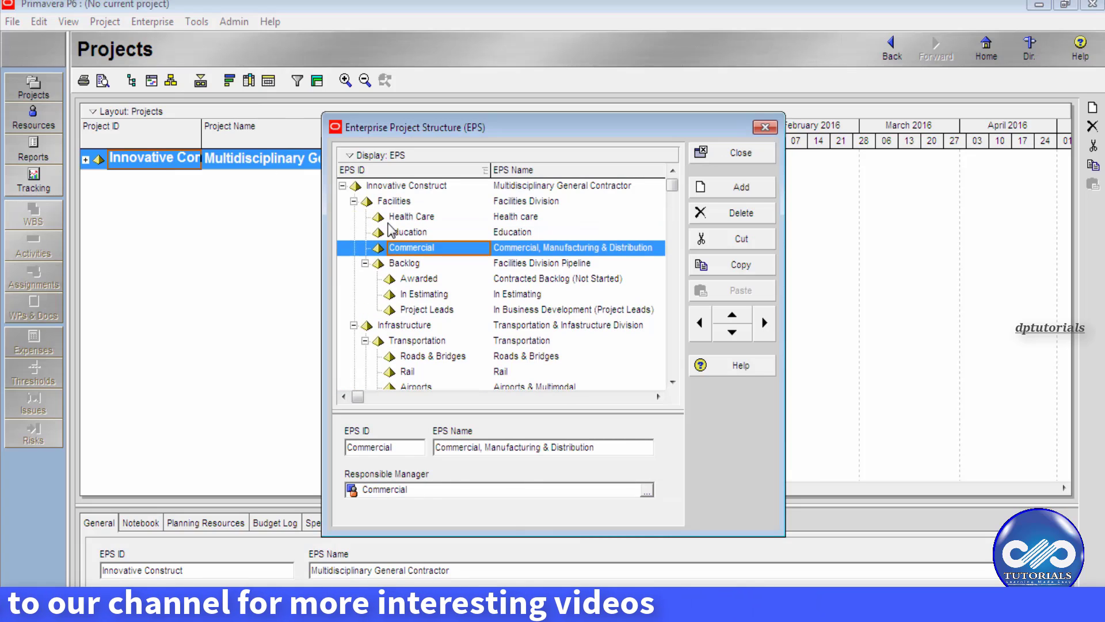
{"action": "left_click", "coordinate": [343, 186]}
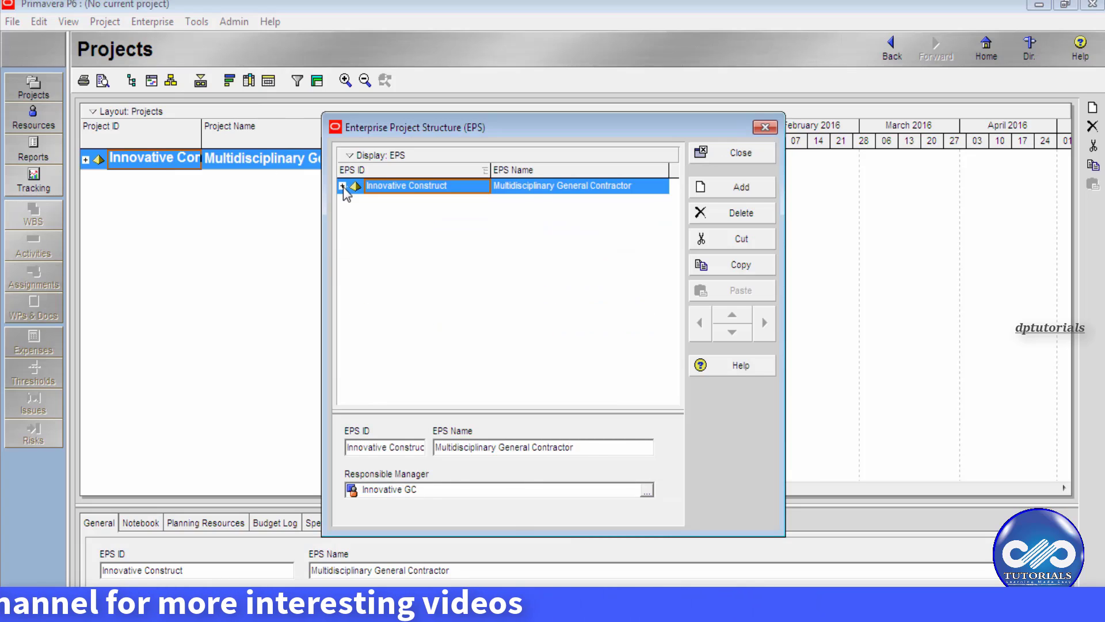
{"action": "left_click", "coordinate": [709, 195]}
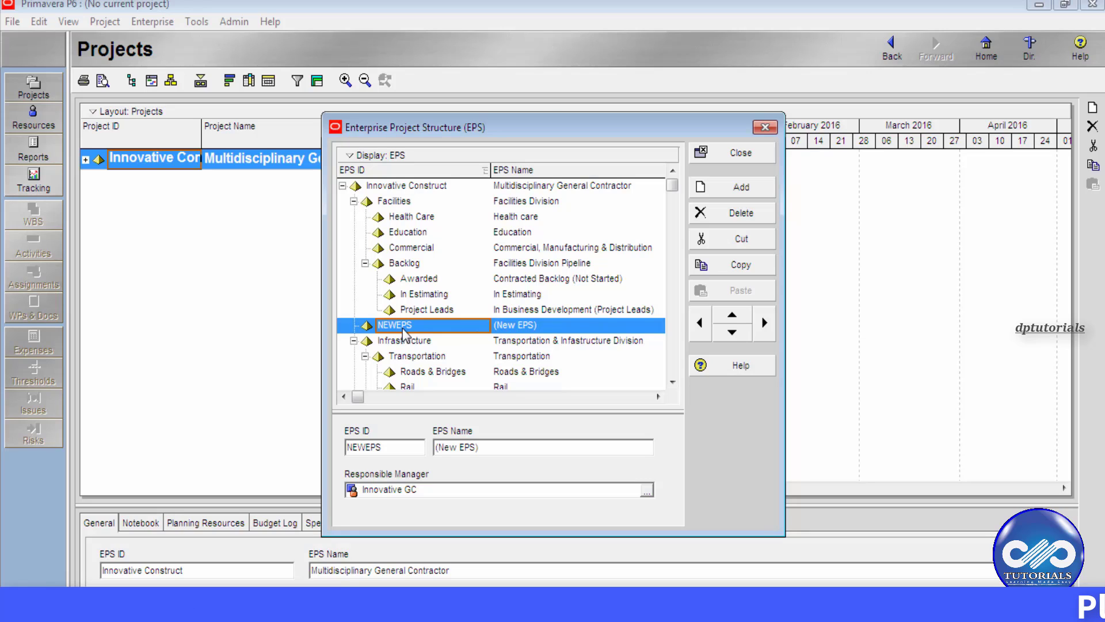
{"action": "left_click", "coordinate": [703, 328]}
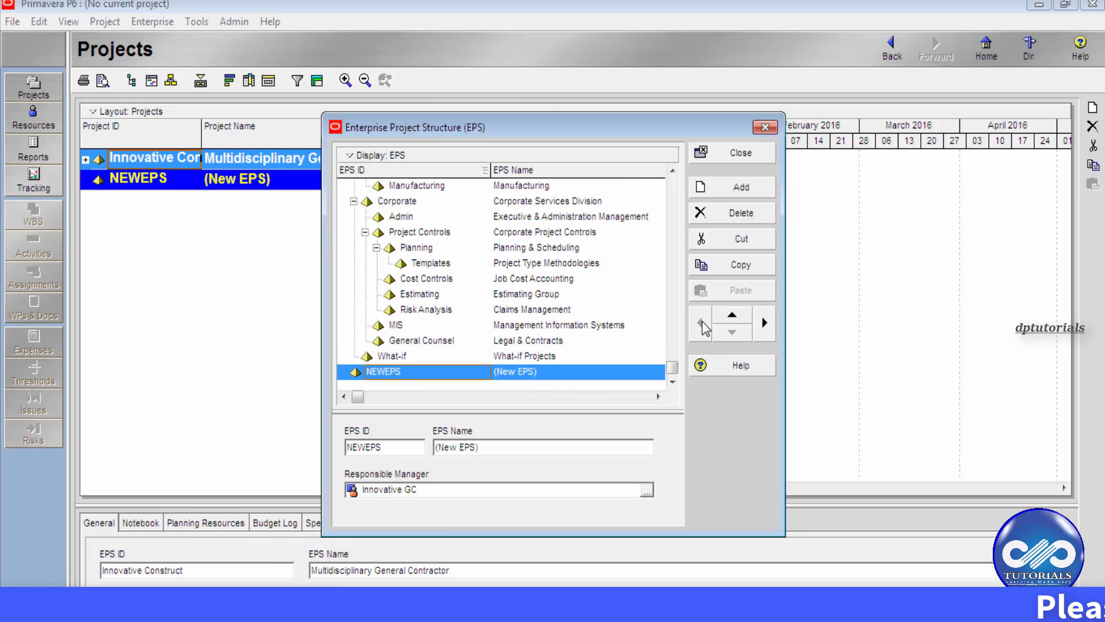
{"action": "left_click", "coordinate": [407, 297]}
{"action": "scroll", "coordinate": [403, 288], "scroll_direction": "up", "scroll_amount": 6}
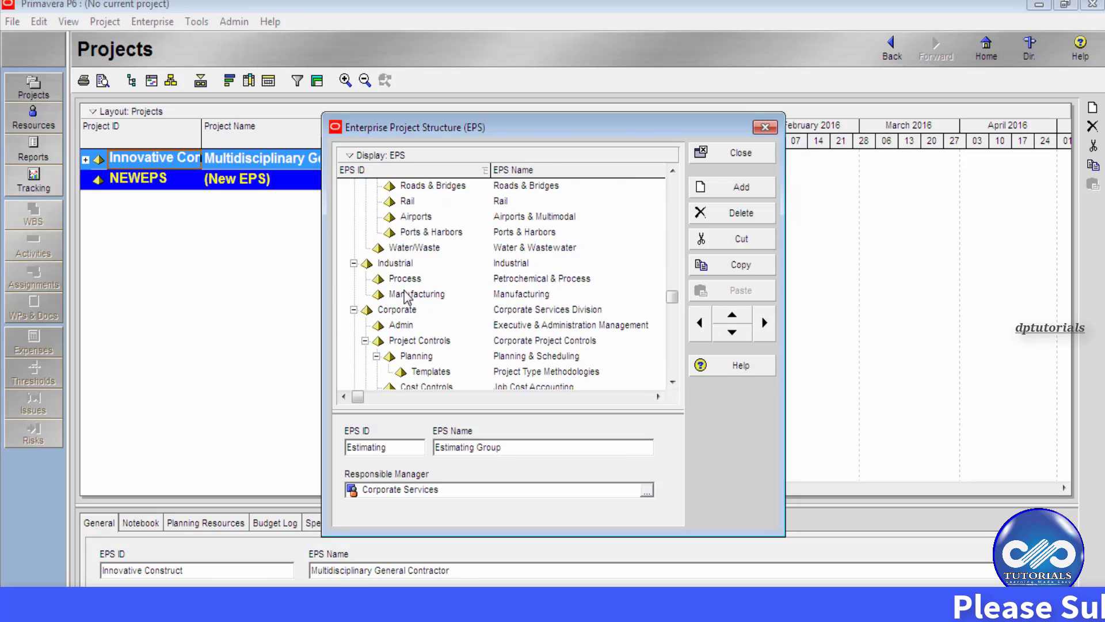
- Rename the NEWEPS node to EPS ID DP with EPS Name 'DP tutorials'
{"action": "left_click", "coordinate": [343, 186]}
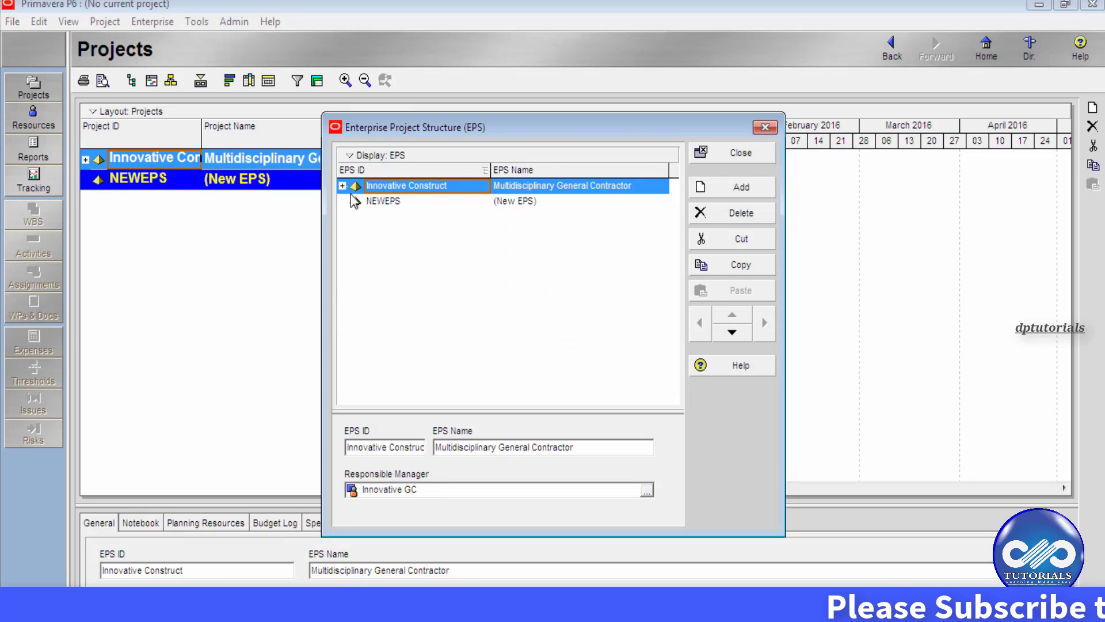
{"action": "left_click", "coordinate": [387, 200]}
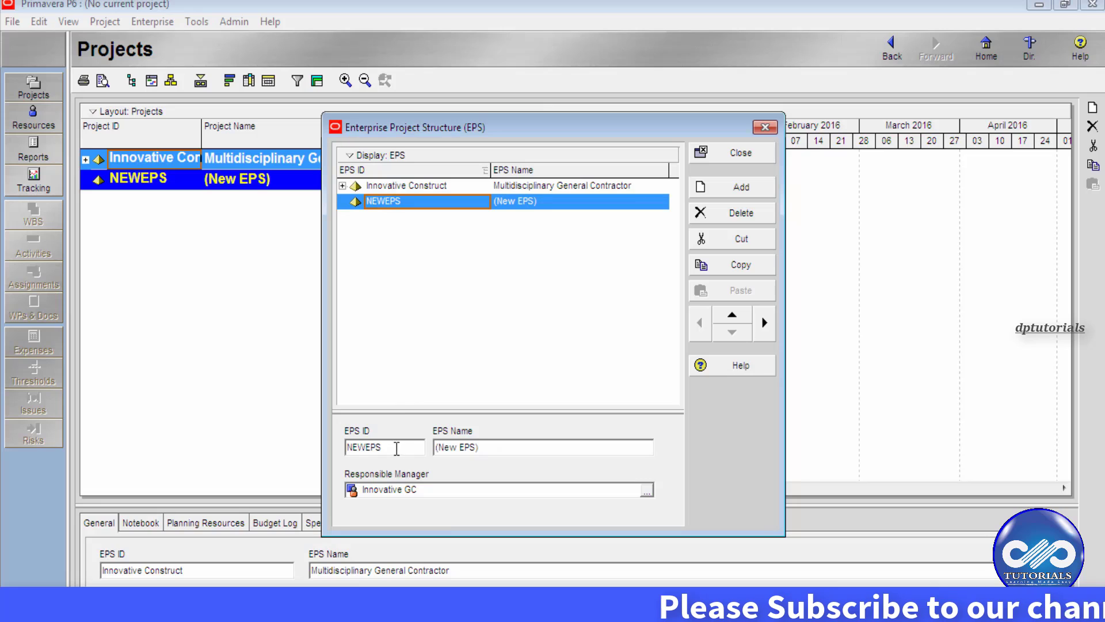
{"action": "left_click_drag", "start_coordinate": [383, 447], "coordinate": [335, 446]}
{"action": "type", "text": "DP"}
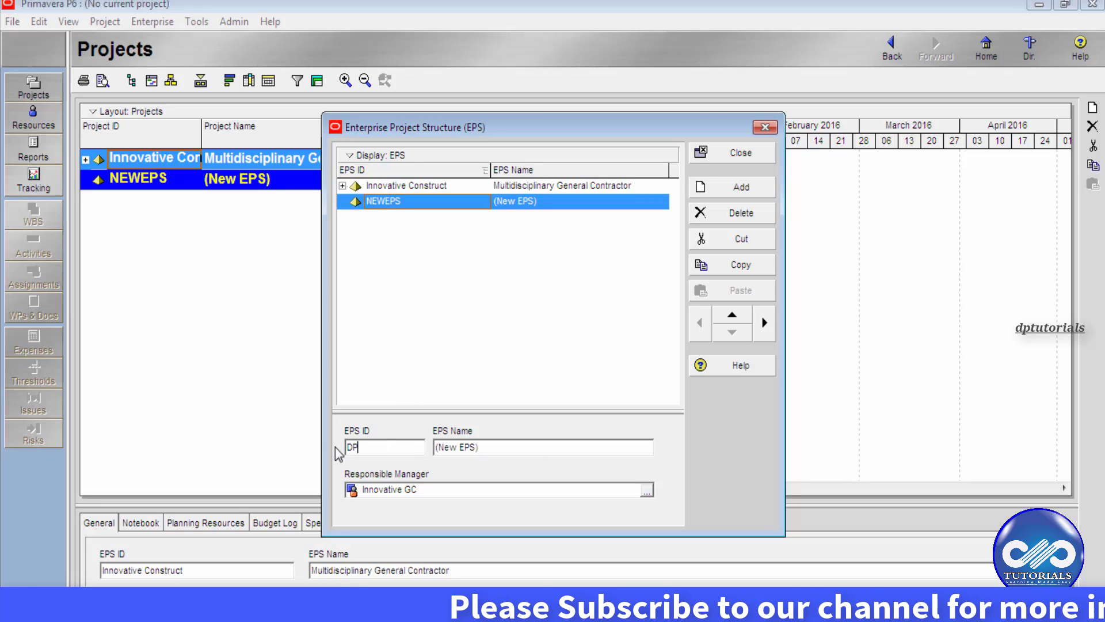
{"action": "left_click_drag", "start_coordinate": [482, 449], "coordinate": [436, 448]}
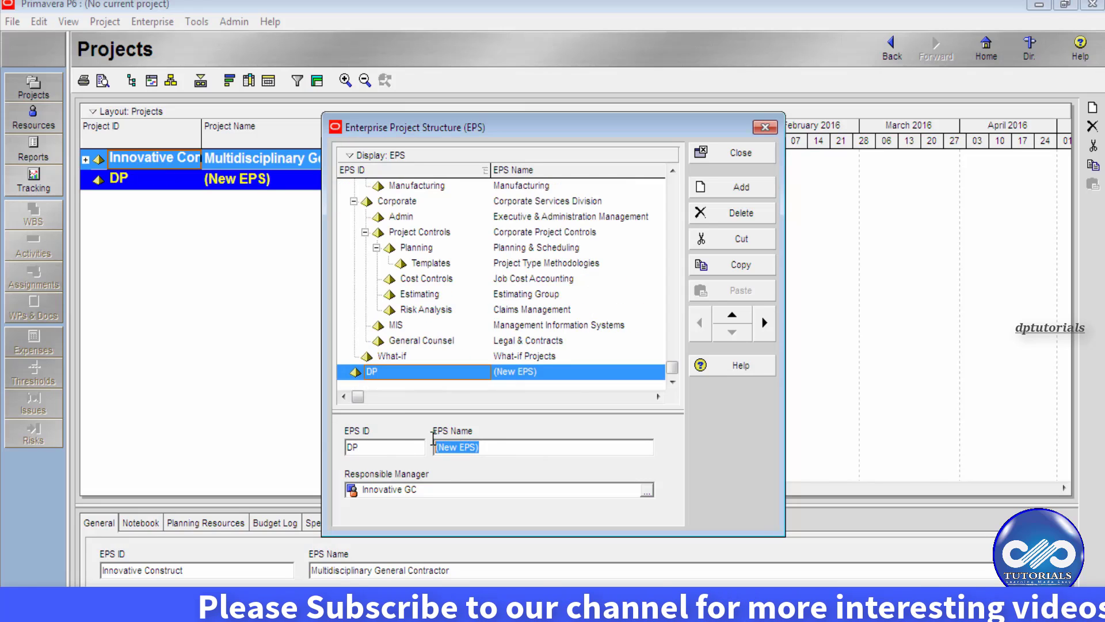
{"action": "type", "text": "DP tu"}
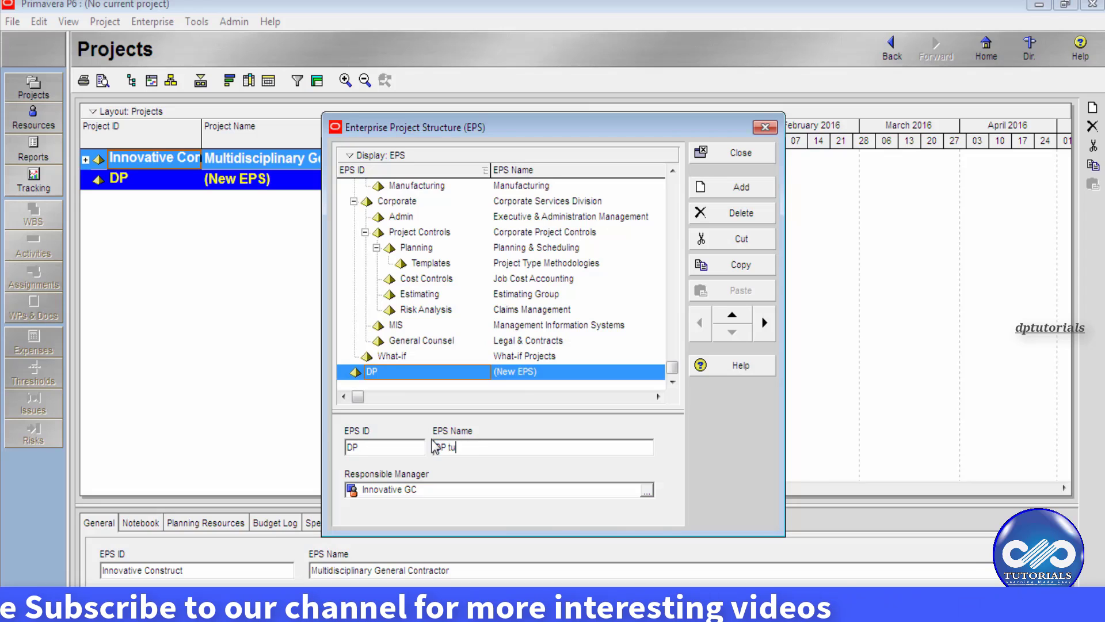
{"action": "type", "text": "torials"}
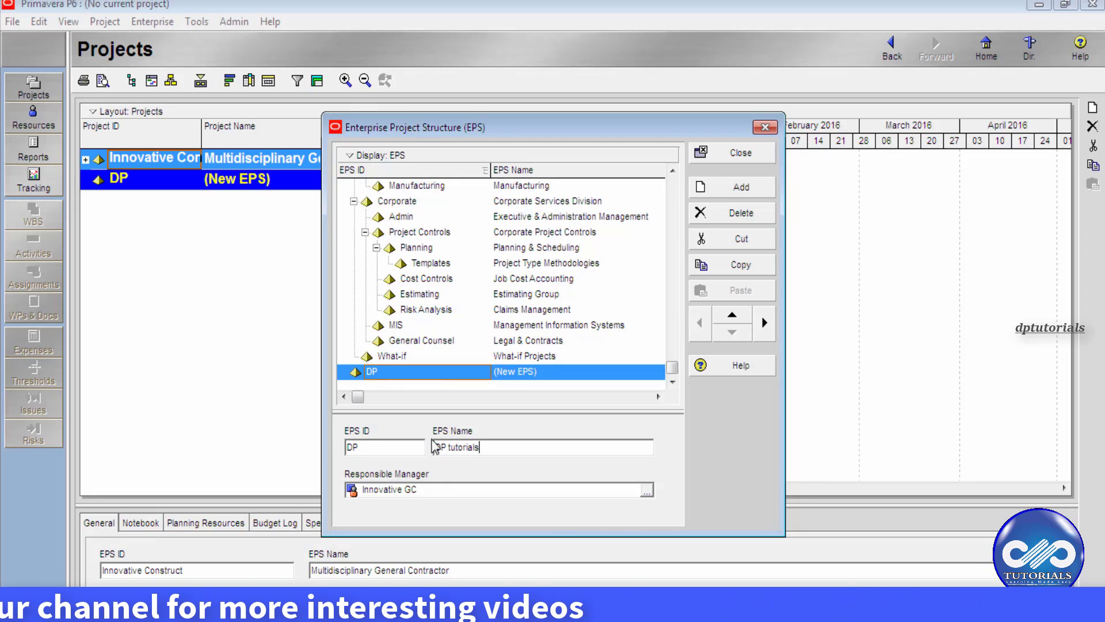
{"action": "left_click", "coordinate": [455, 370]}
- Add a new child node beneath the DP node
{"action": "left_click", "coordinate": [460, 359]}
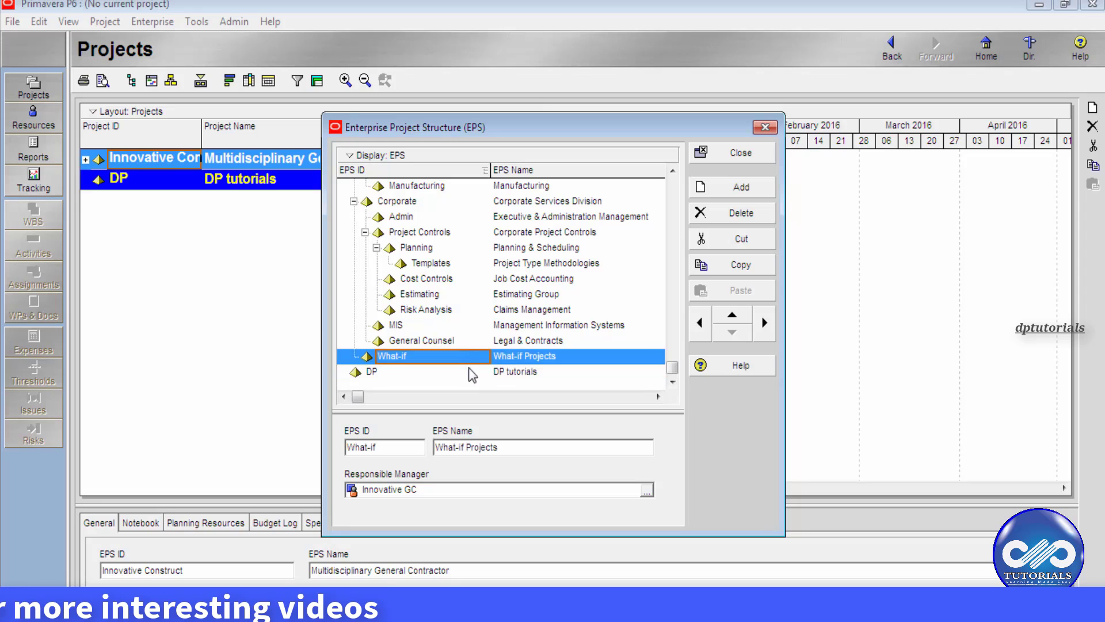
{"action": "left_click", "coordinate": [467, 372]}
{"action": "scroll", "coordinate": [440, 356], "scroll_direction": "up", "scroll_amount": 10}
{"action": "left_click", "coordinate": [343, 186]}
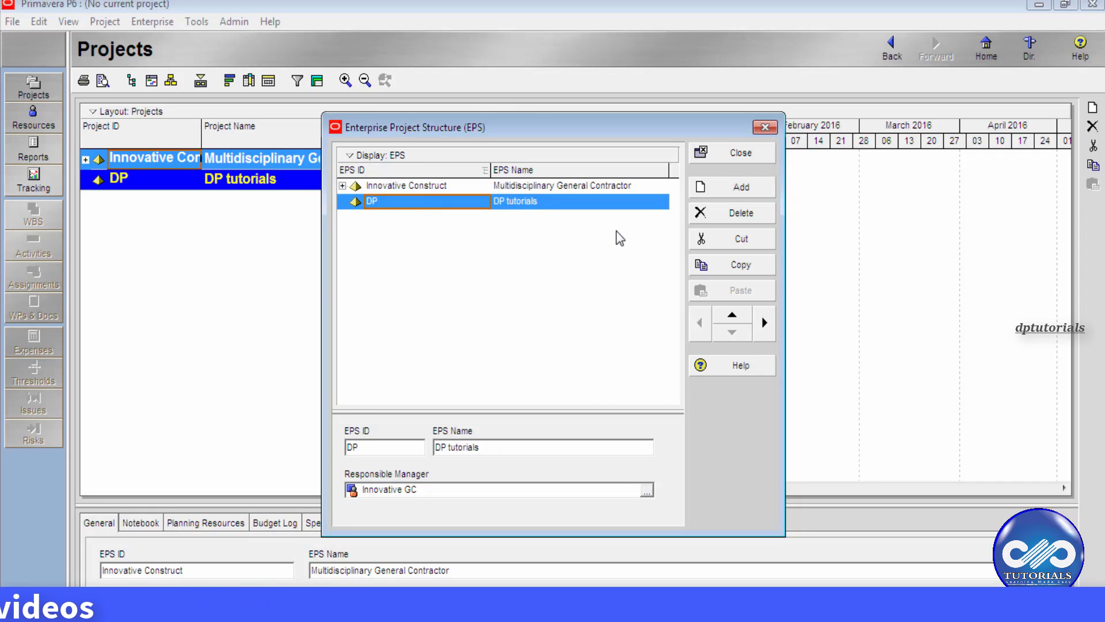
{"action": "left_click", "coordinate": [742, 190]}
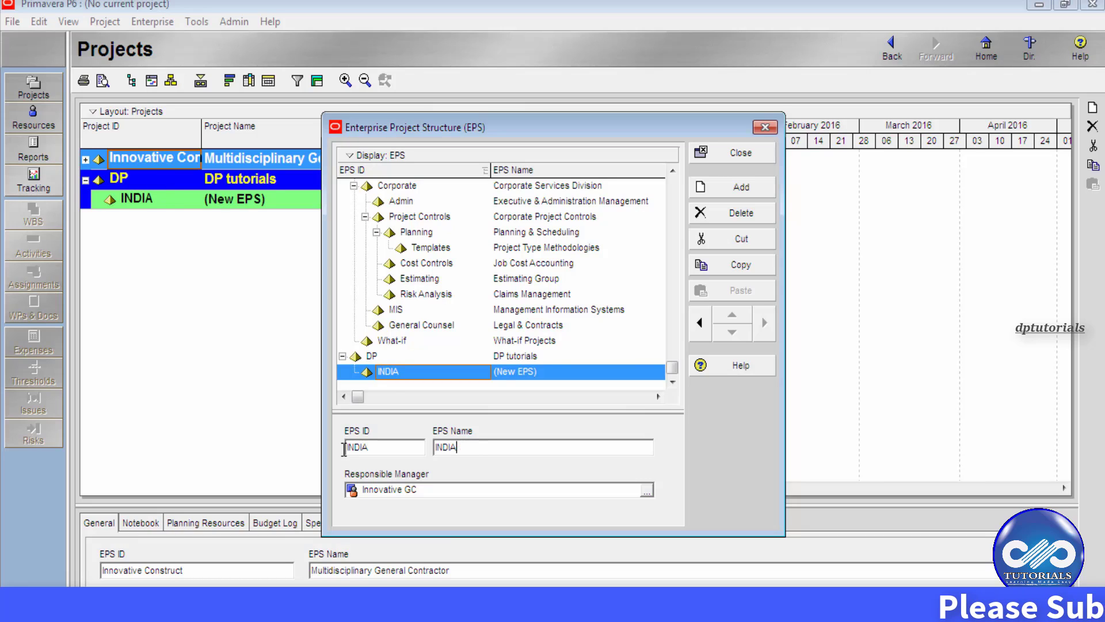
- Finish naming the INDIA node 'INDIA PROJECTS'
{"action": "type", "text": "CTS"}
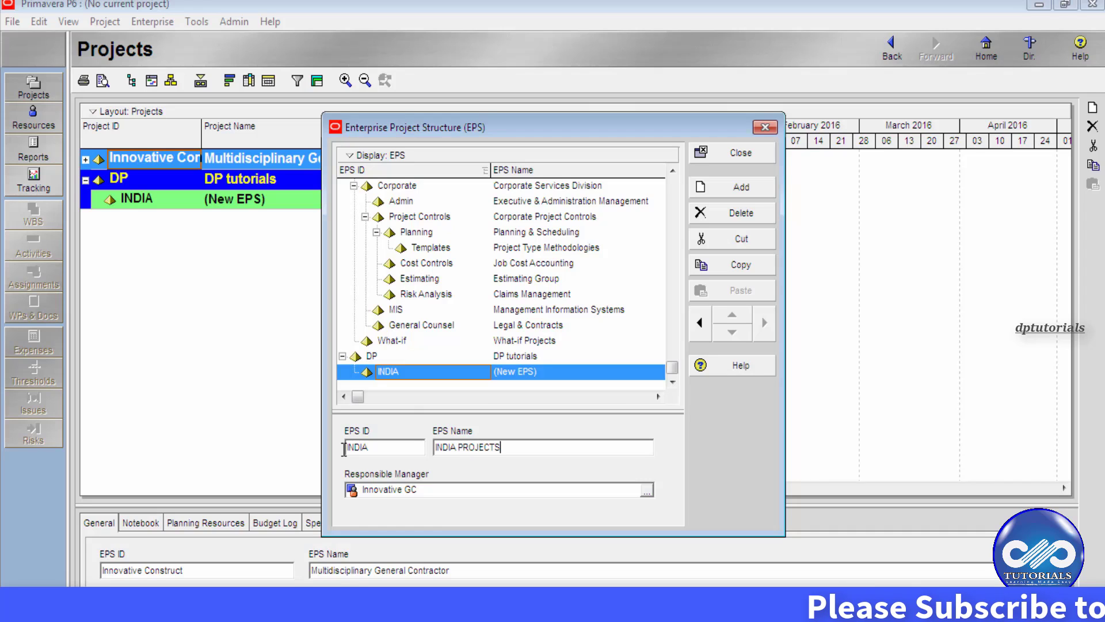
{"action": "left_click", "coordinate": [494, 358]}
{"action": "left_click", "coordinate": [495, 372]}
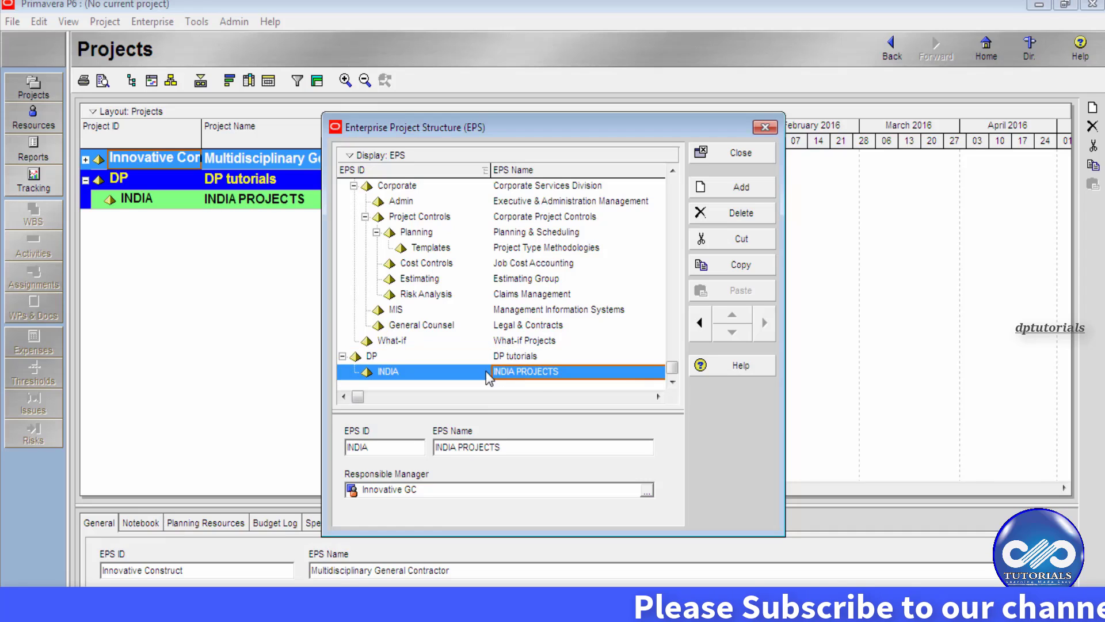
- Add a second DP child with EPS ID US and EPS Name 'USA PROJECTS'
{"action": "left_click", "coordinate": [713, 190]}
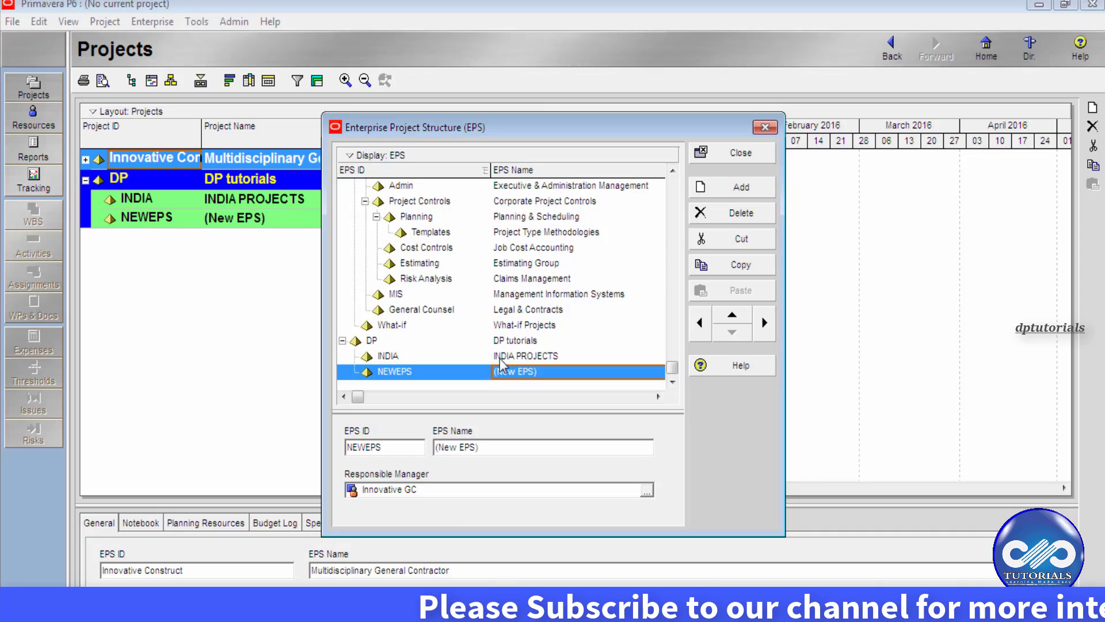
{"action": "left_click_drag", "start_coordinate": [403, 447], "coordinate": [346, 455]}
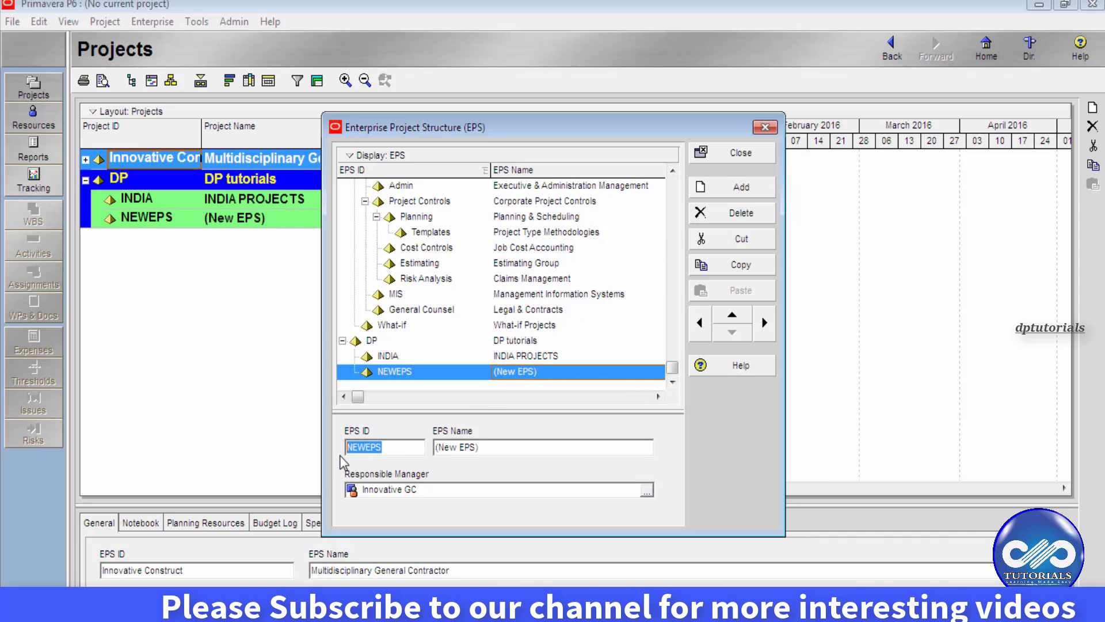
{"action": "type", "text": "US"}
{"action": "key", "text": "Tab"}
{"action": "type", "text": "USA"}
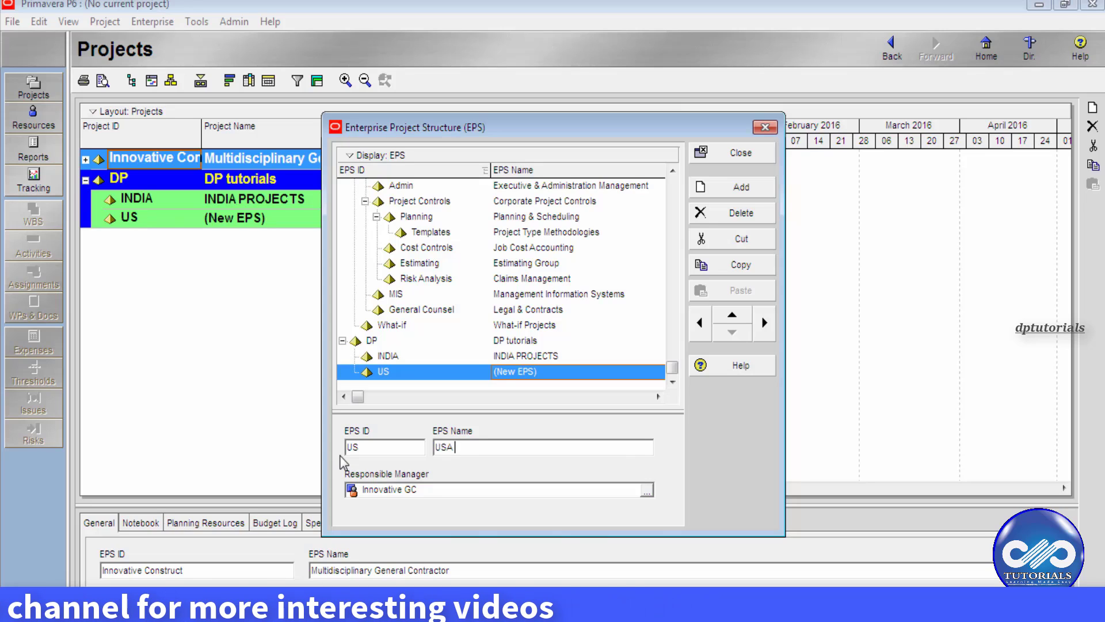
{"action": "type", "text": " ROJECTS"}
{"action": "key", "text": "Left"}
{"action": "key", "text": "Left"}
{"action": "key", "text": "Left"}
{"action": "key", "text": "Left"}
{"action": "key", "text": "Left"}
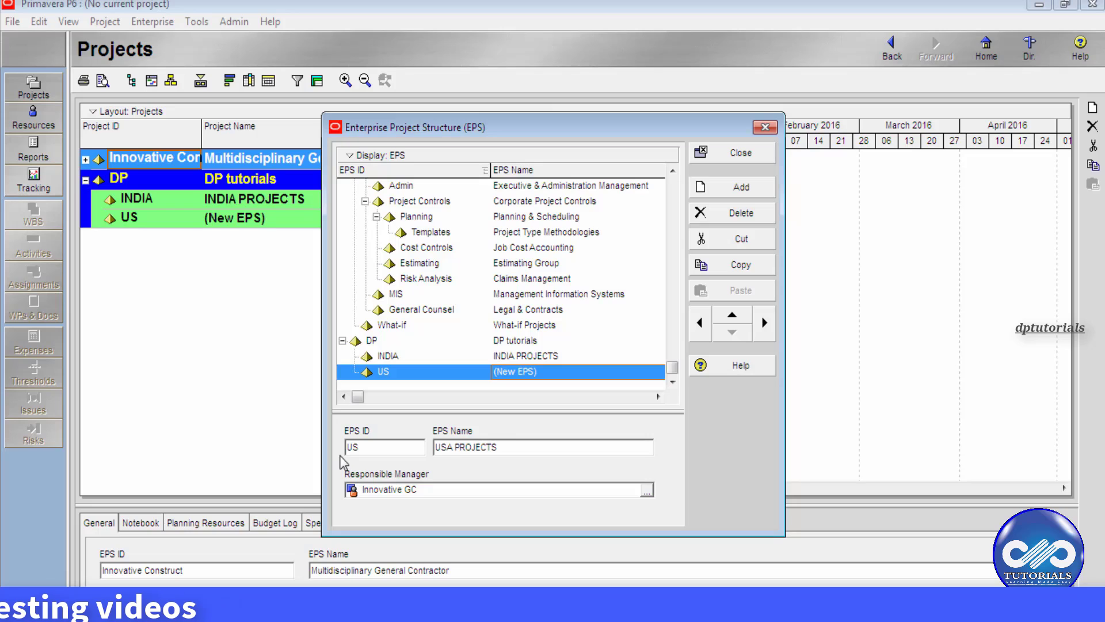
{"action": "left_click", "coordinate": [548, 357]}
{"action": "left_click", "coordinate": [536, 373]}
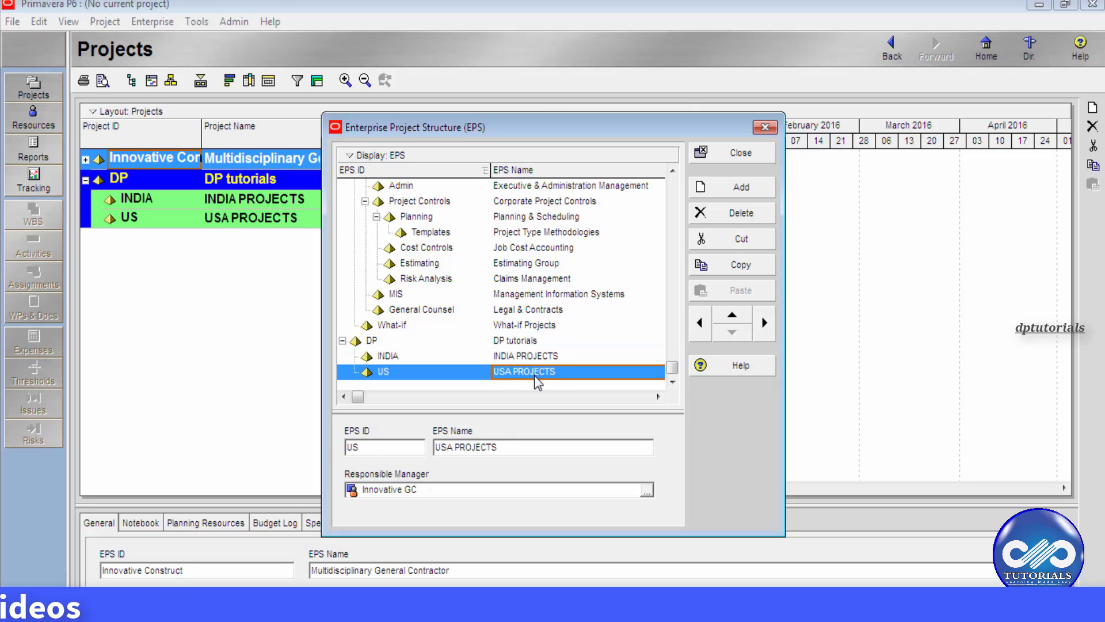
{"action": "left_click", "coordinate": [532, 357]}
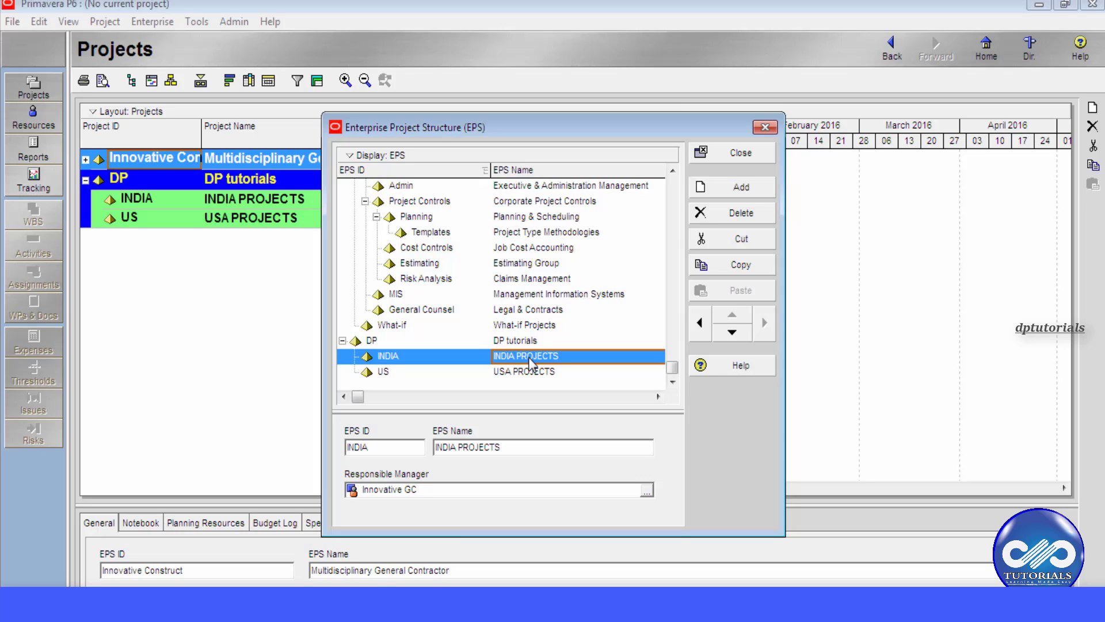
- Add a NEWEPS node and use the arrow buttons to nest it under INDIA, above US
{"action": "left_click", "coordinate": [731, 192]}
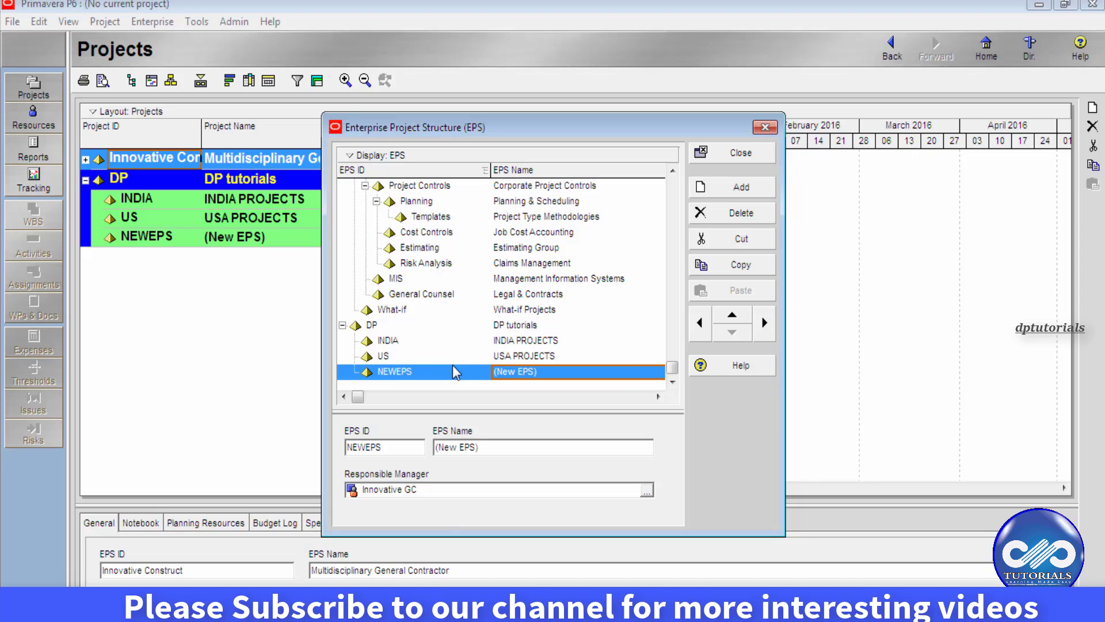
{"action": "left_click", "coordinate": [762, 332]}
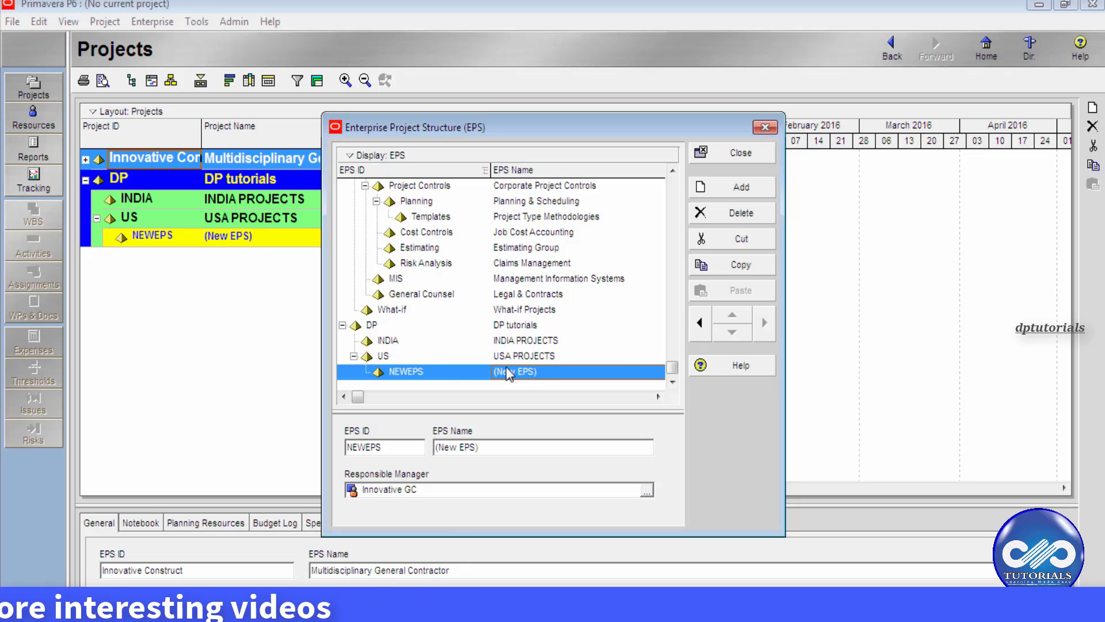
{"action": "left_click", "coordinate": [407, 357]}
{"action": "left_click", "coordinate": [406, 373]}
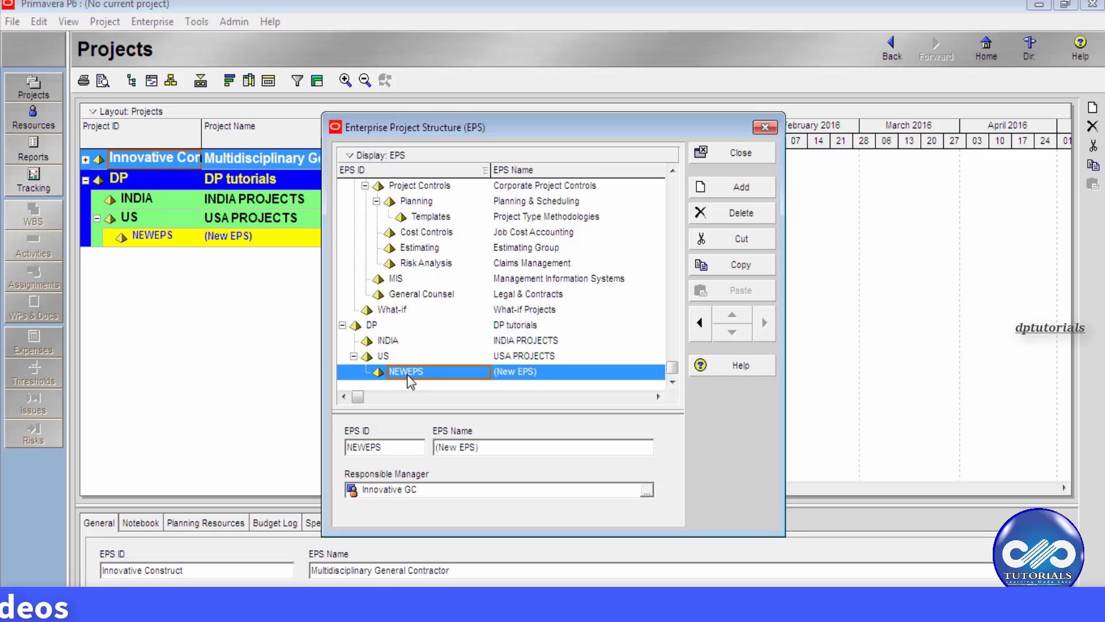
{"action": "left_click", "coordinate": [701, 333]}
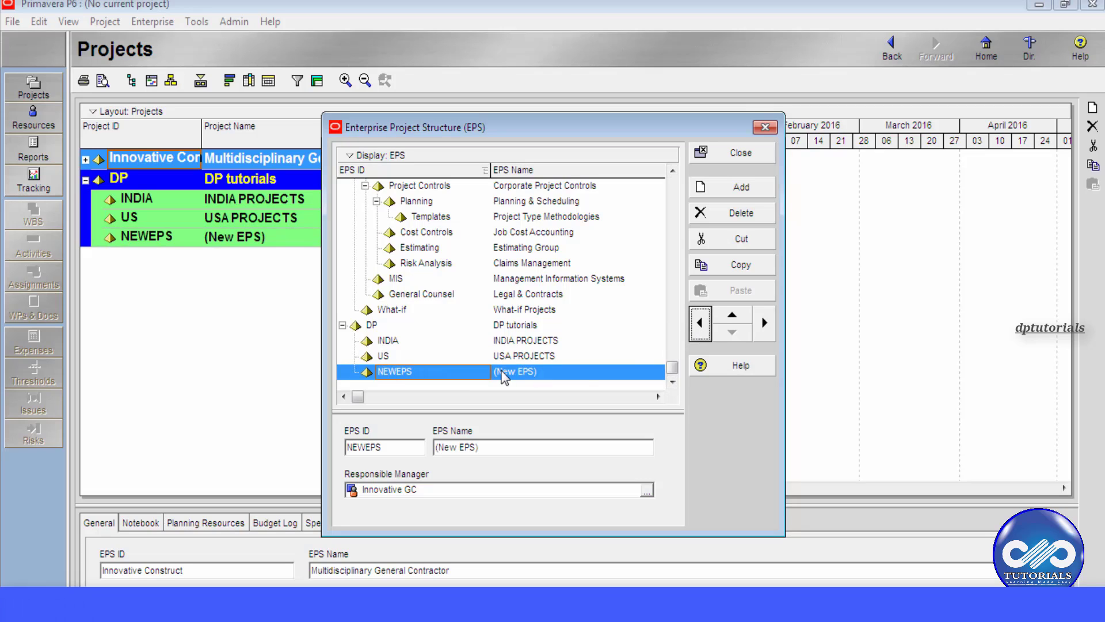
{"action": "left_click", "coordinate": [730, 320]}
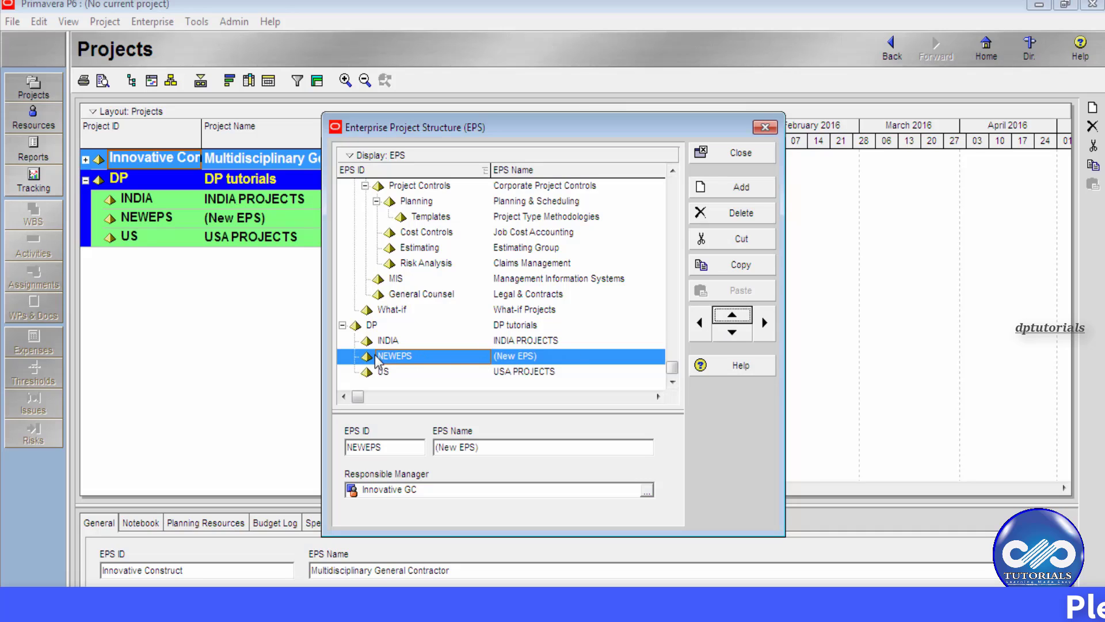
{"action": "left_click", "coordinate": [765, 324]}
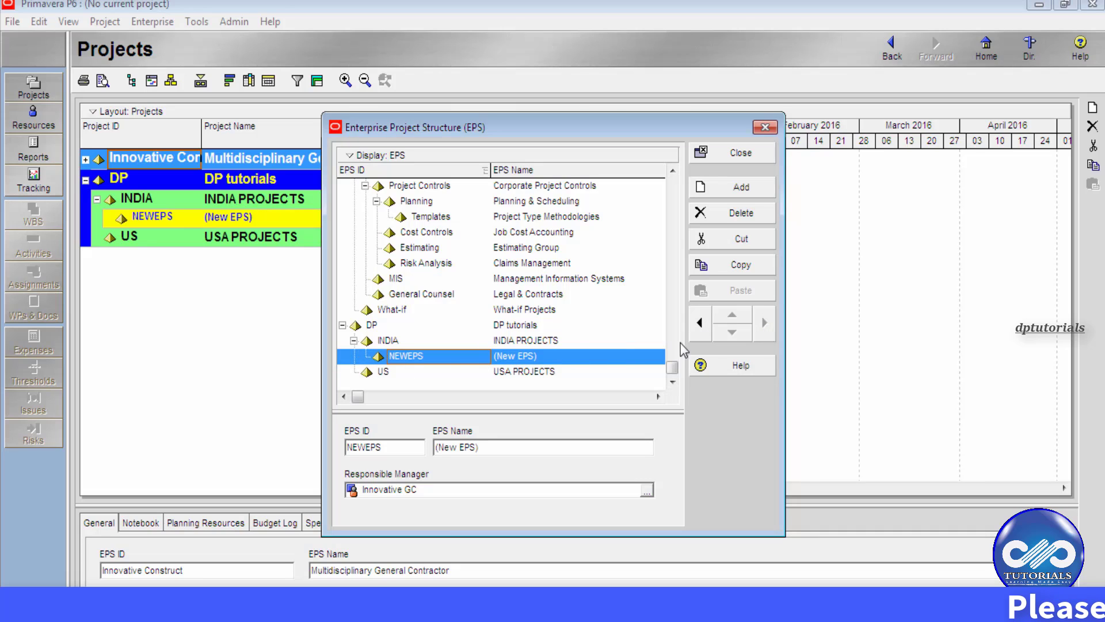